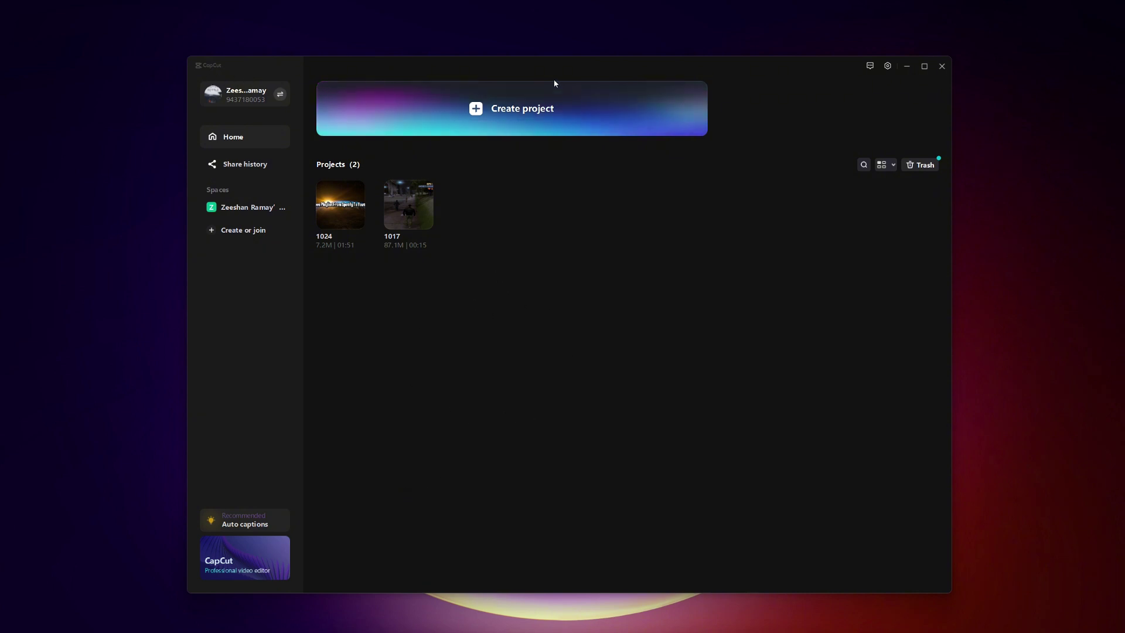
- Create a new project, import the Lifting Dreams MP3 from the Music folder and add it to the timeline
left_click(548, 101)
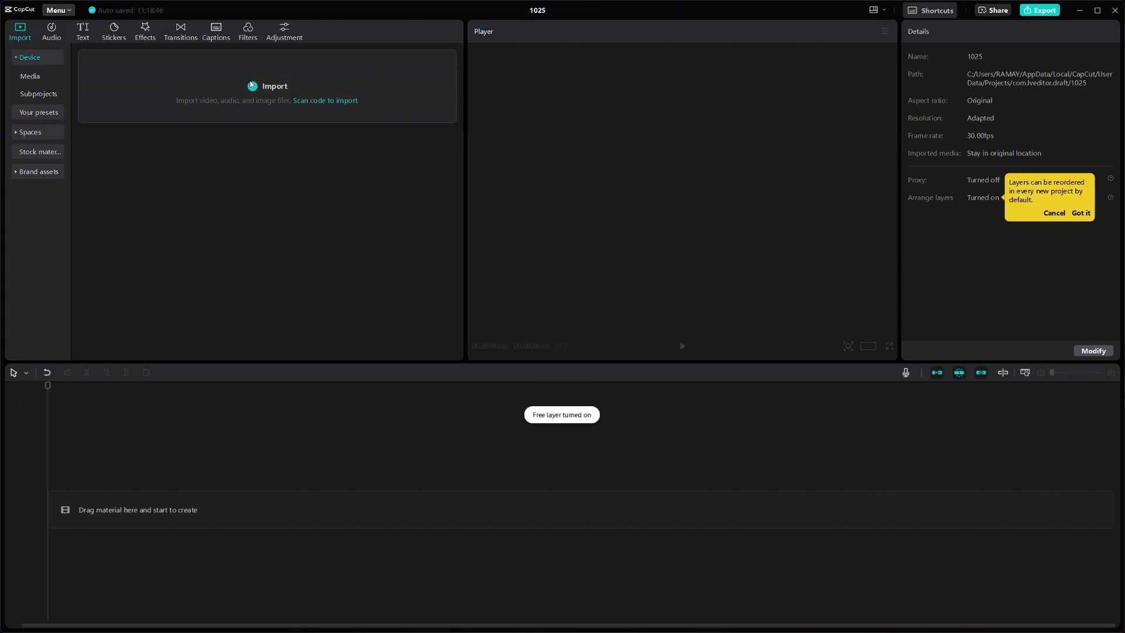
left_click(231, 101)
double_click(198, 100)
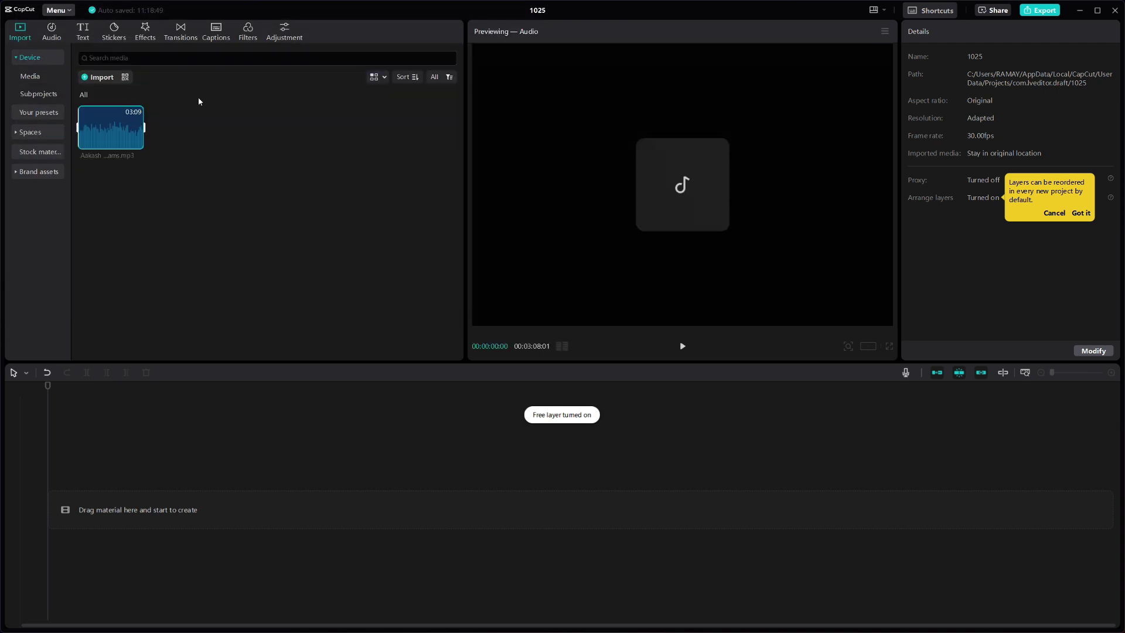
left_click(136, 143)
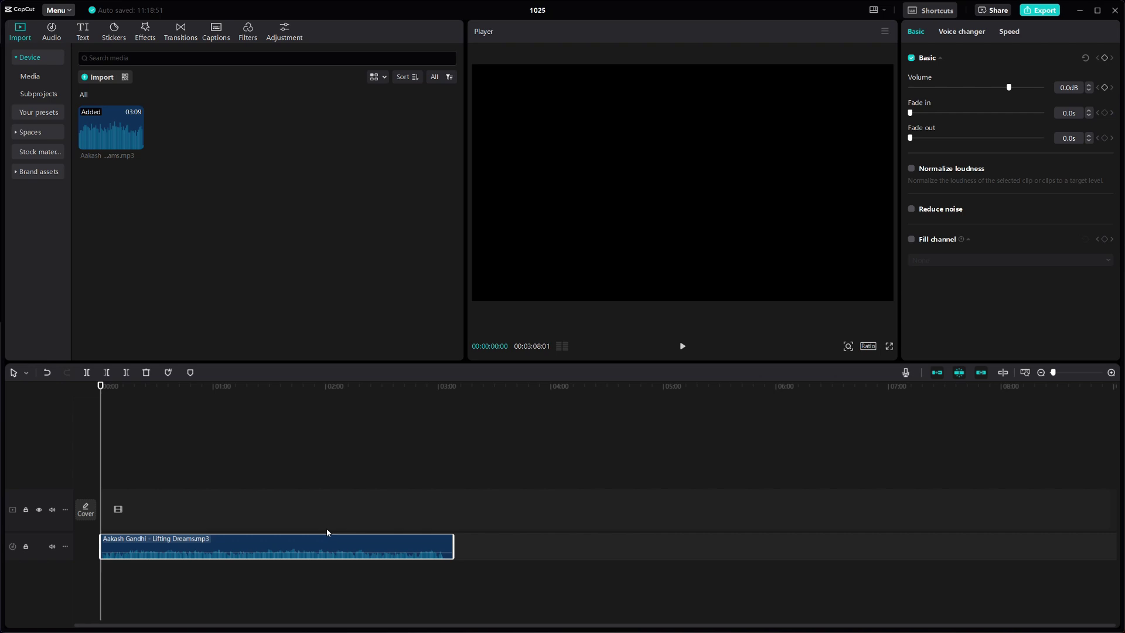
- Look over the media file dialog without importing anything and browse the built-in sound effects library
left_click(102, 77)
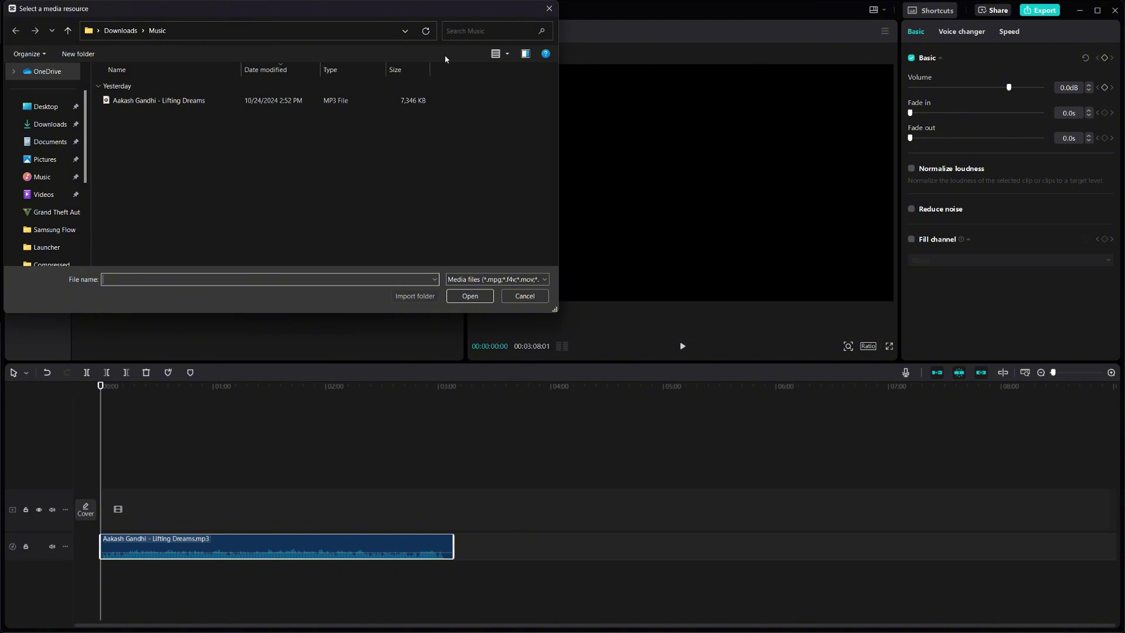
left_click(520, 298)
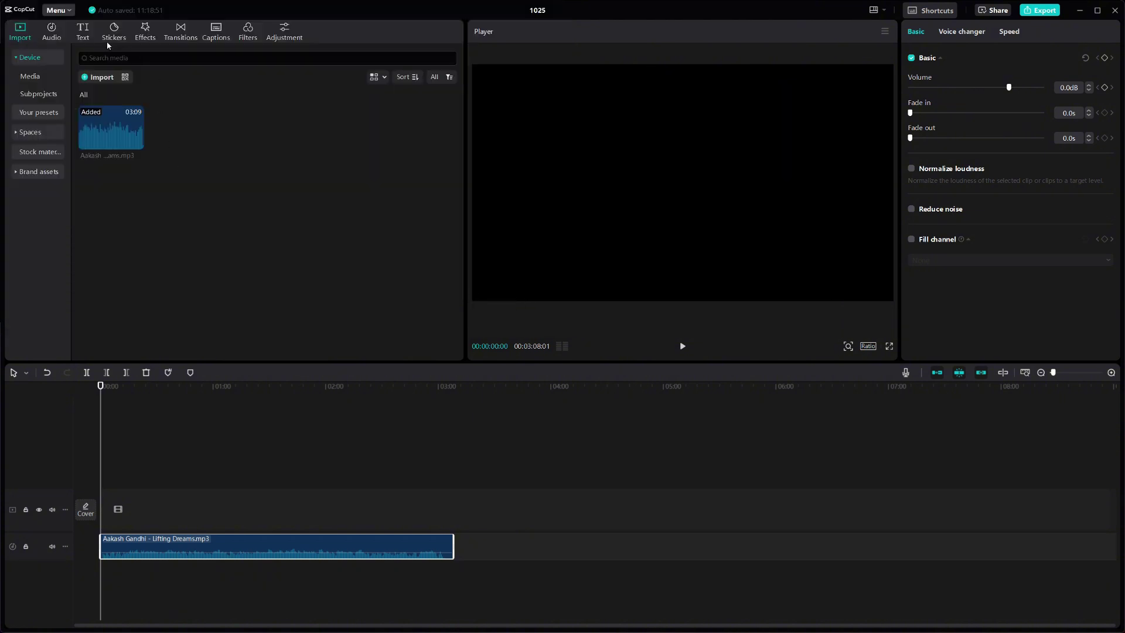
left_click(51, 32)
left_click(41, 81)
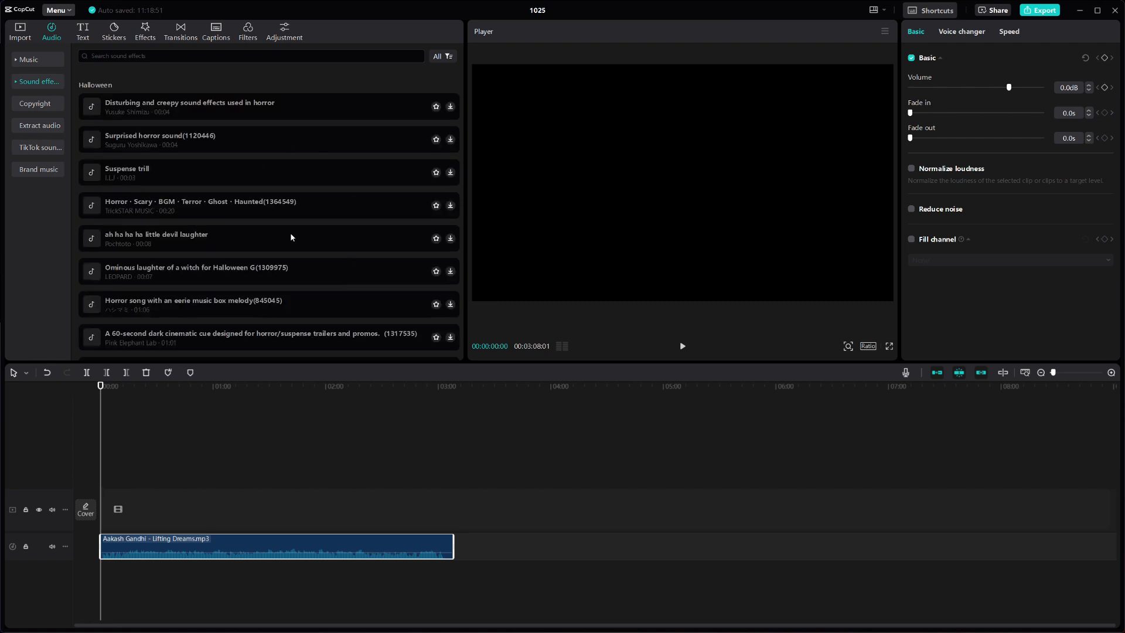
left_click(335, 532)
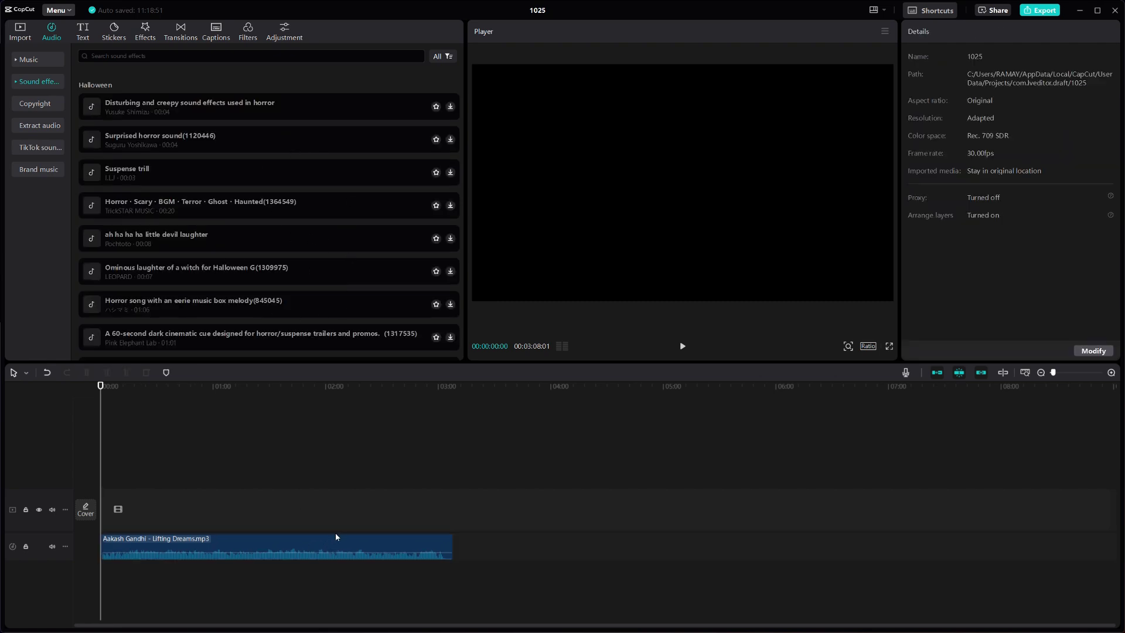
left_click(284, 536)
left_click(19, 34)
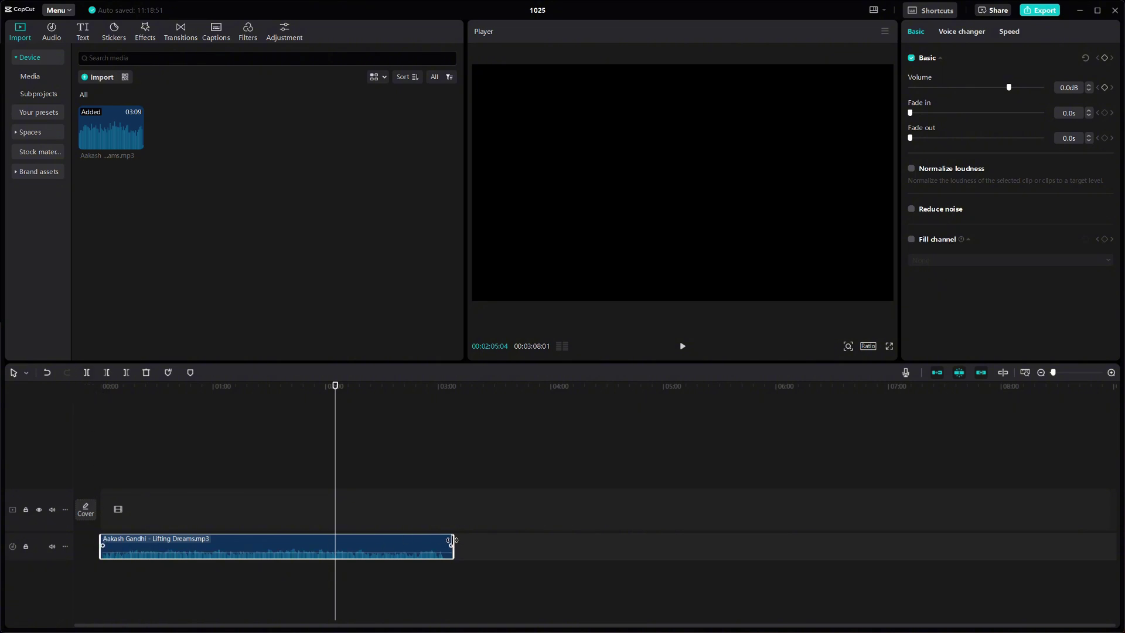
- Try extending the Lifting Dreams clip at both ends and split it at 00:00:34:15
left_click_drag(451, 540, 517, 538)
left_click_drag(106, 540, 65, 540)
left_click_drag(334, 404, 164, 422)
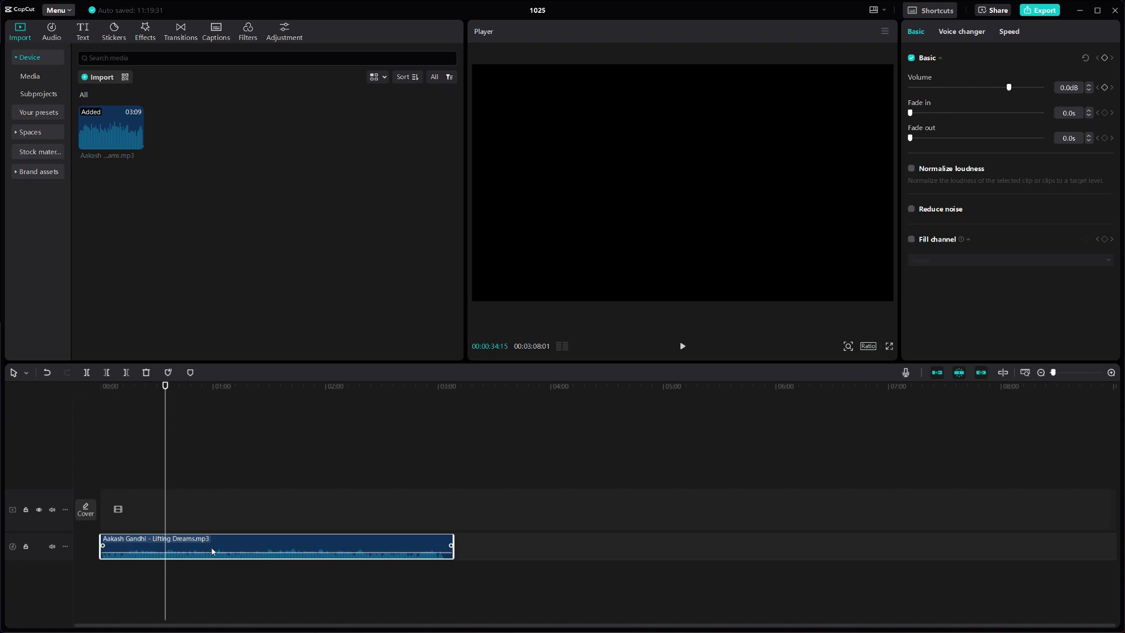
left_click(89, 377)
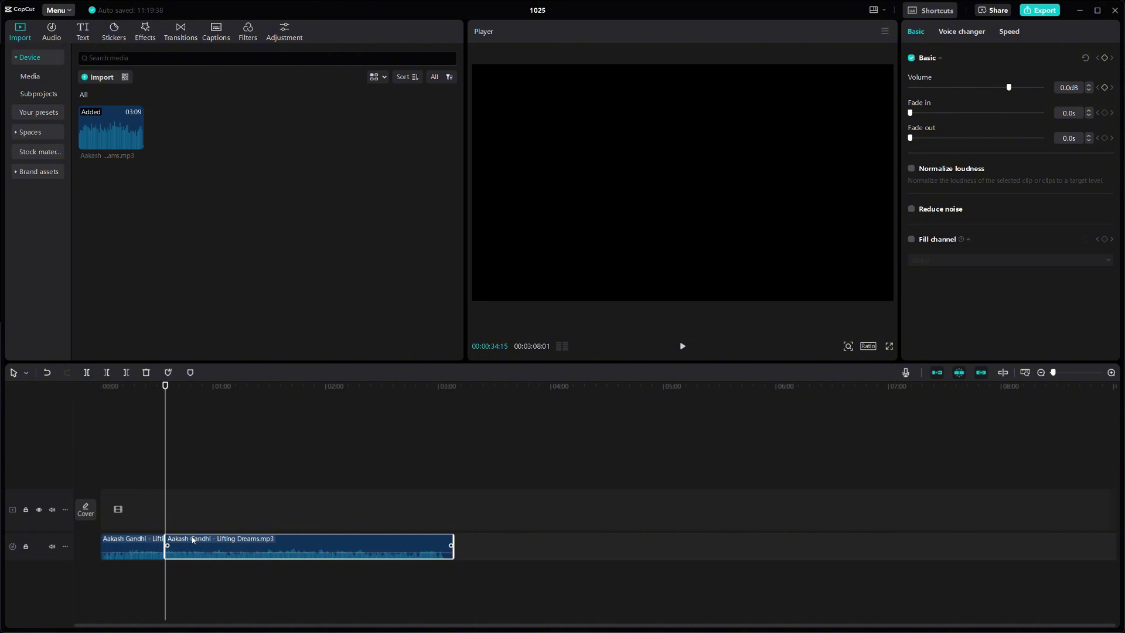
- Shift the second audio segment along its track so that it starts at 00:00:36:18, leaving a small gap
left_click(169, 482)
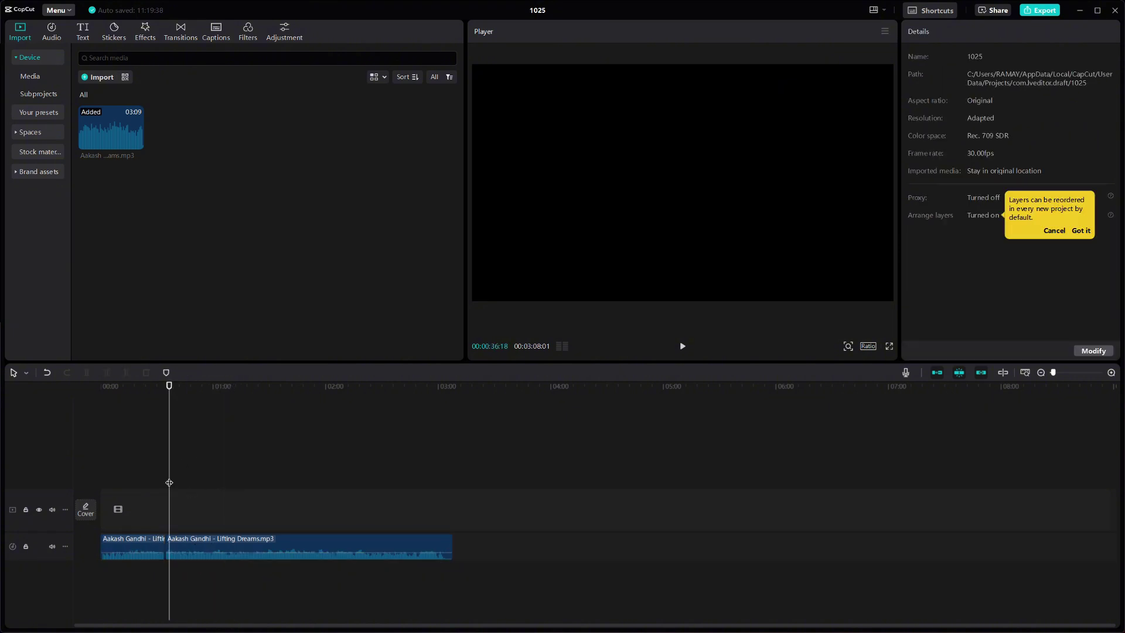
left_click_drag(179, 549, 205, 571)
left_click(206, 571)
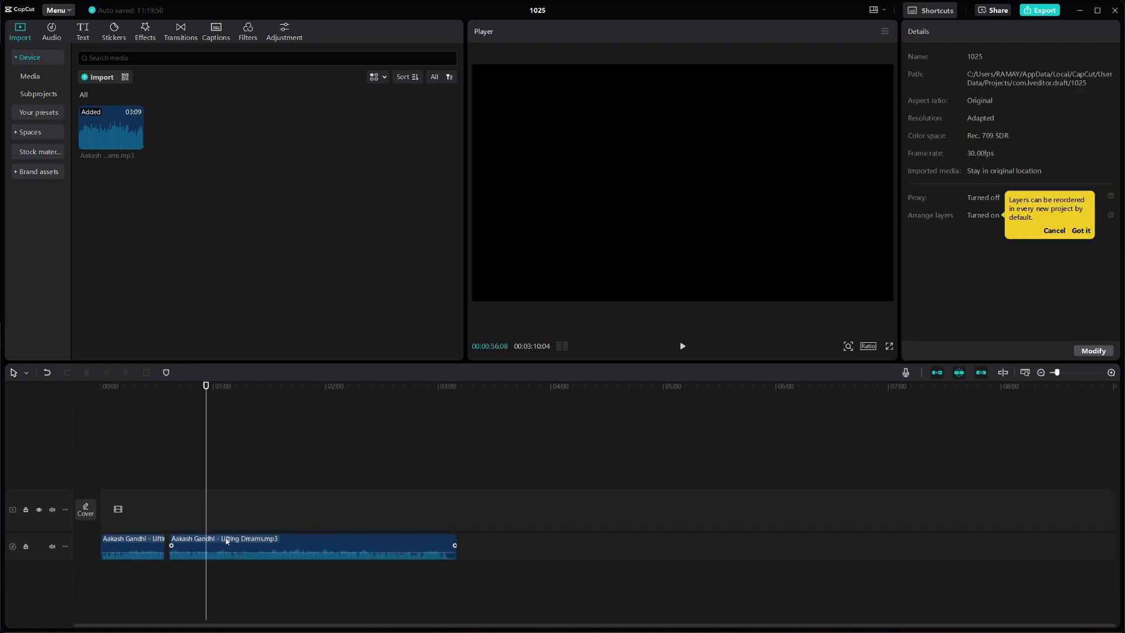
- Set the second audio segment's volume to 4.7 dB, with a 3.0 s fade-in and a 10.0 s fade-out
left_click(227, 541)
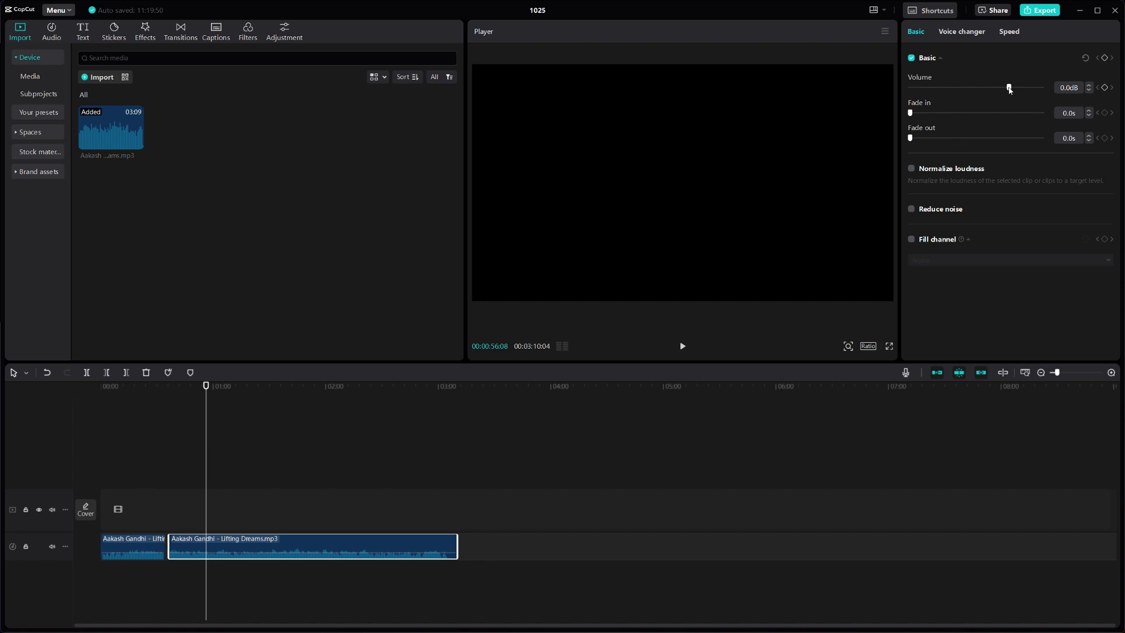
mouse_move(1009, 90)
left_mouse_down()
mouse_move(1041, 87)
mouse_move(909, 86)
mouse_move(1017, 88)
left_mouse_up()
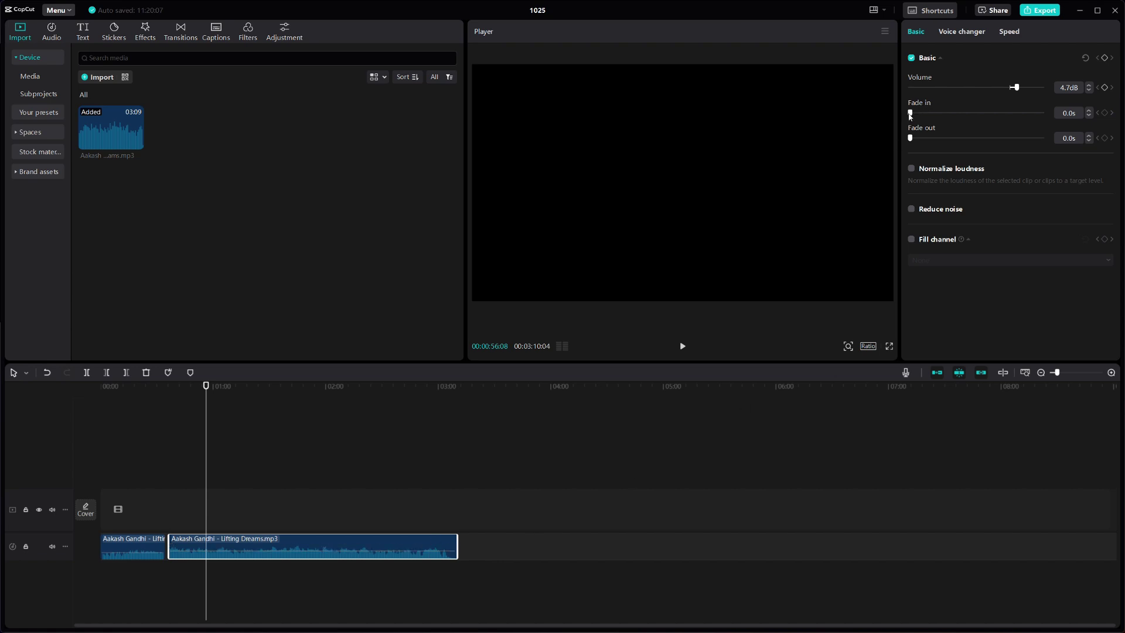
left_click_drag(910, 113, 1011, 139)
left_click_drag(1018, 138, 1054, 139)
- Examine the voice filters, voice characters, singing voices and speed settings available for the second audio segment
left_click(962, 33)
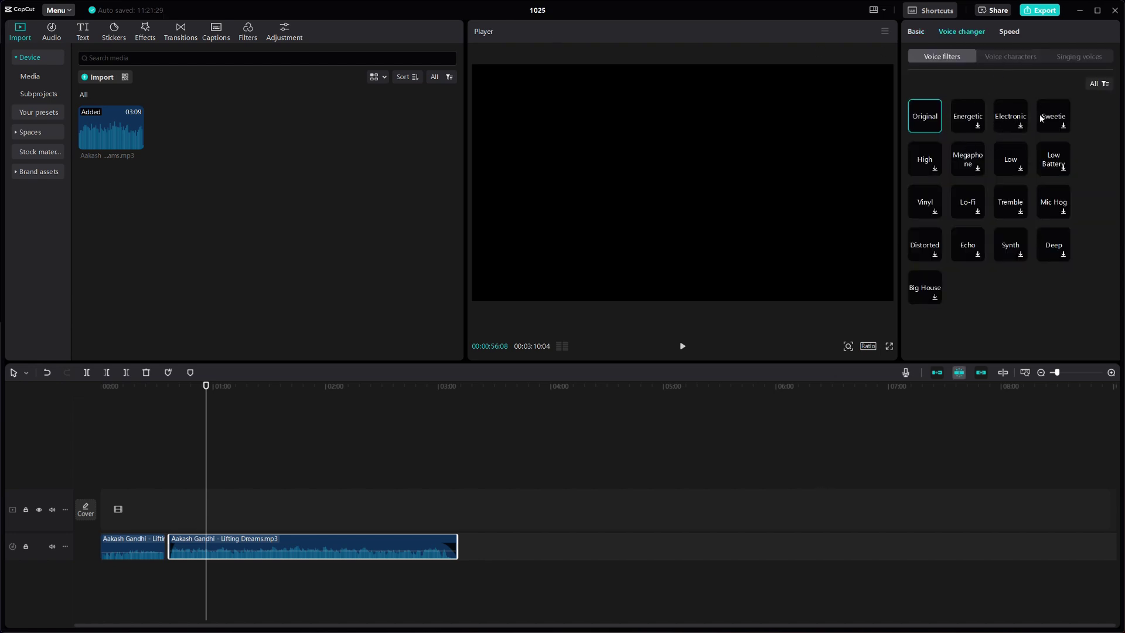
left_click(1027, 60)
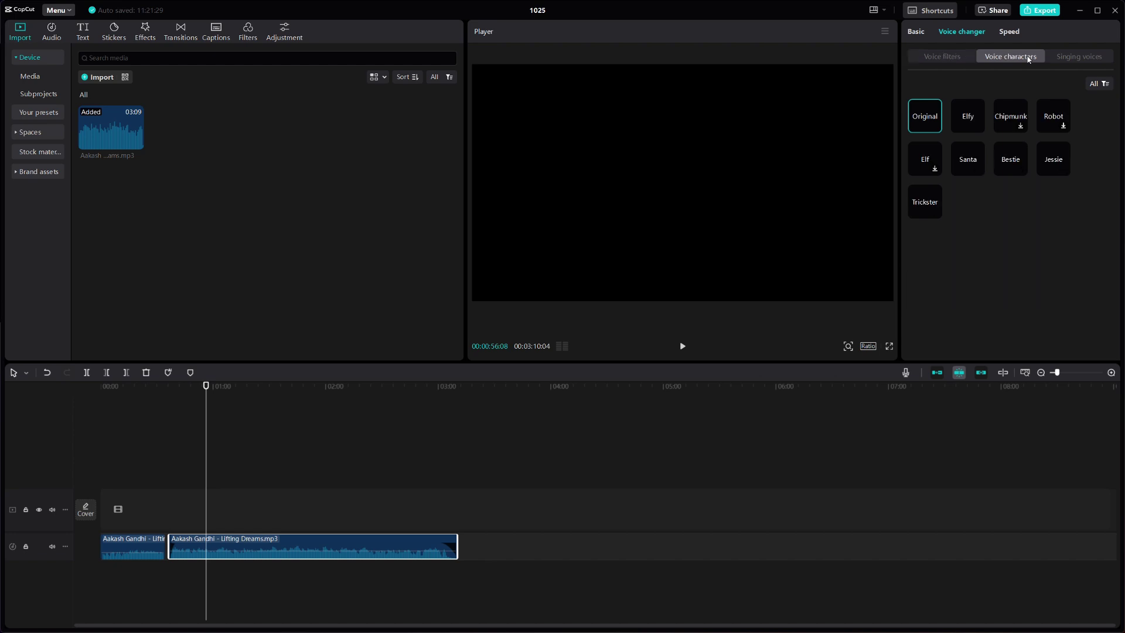
left_click(1090, 56)
left_click(953, 58)
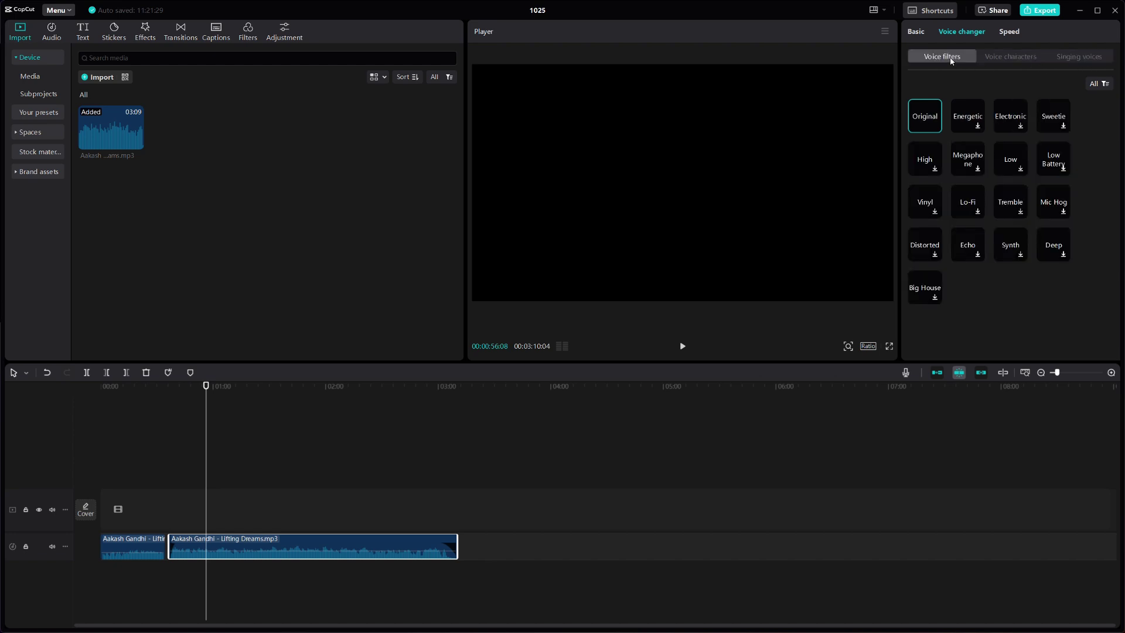
left_click(1011, 33)
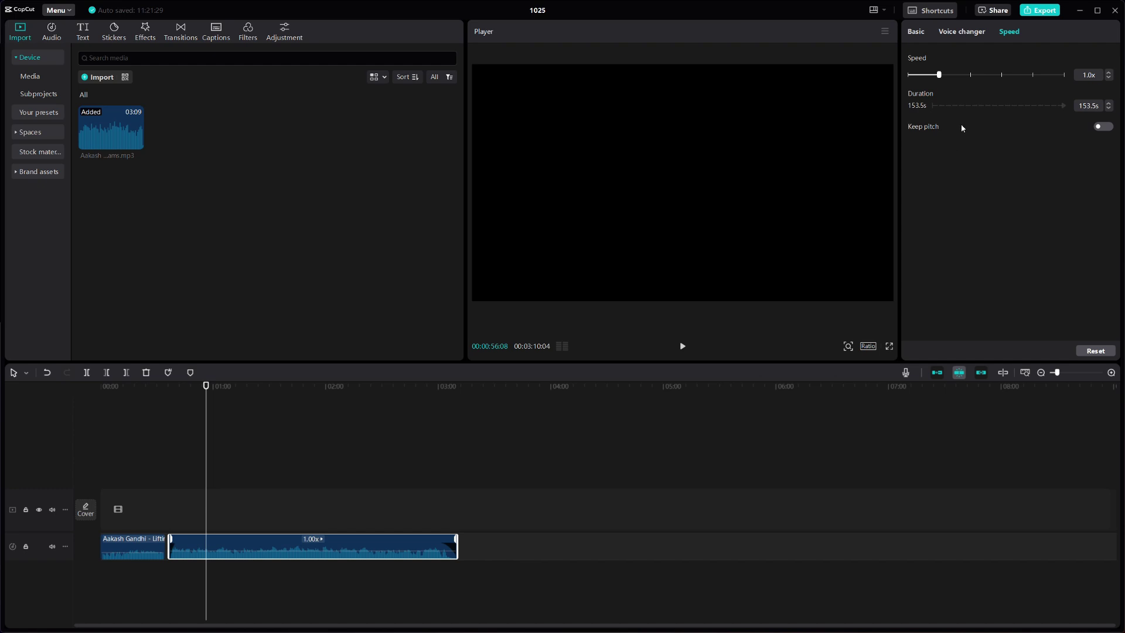
- Turn on noise reduction for the second audio segment and move the playhead to 00:03:06:23 near its end
left_click(916, 33)
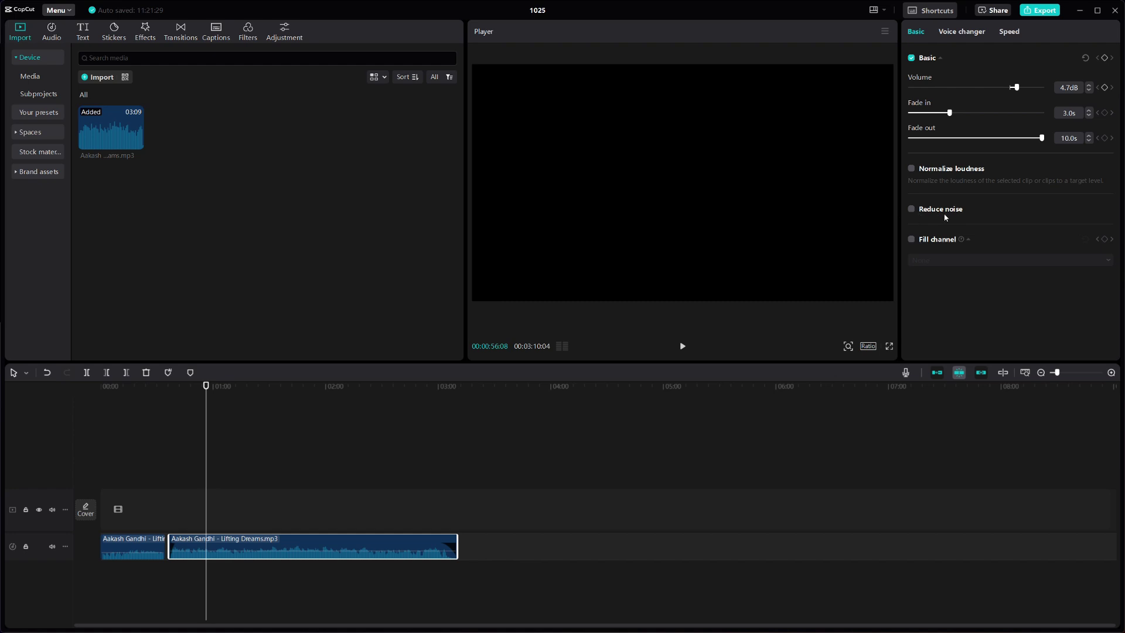
left_click(912, 210)
left_click_drag(205, 388, 450, 432)
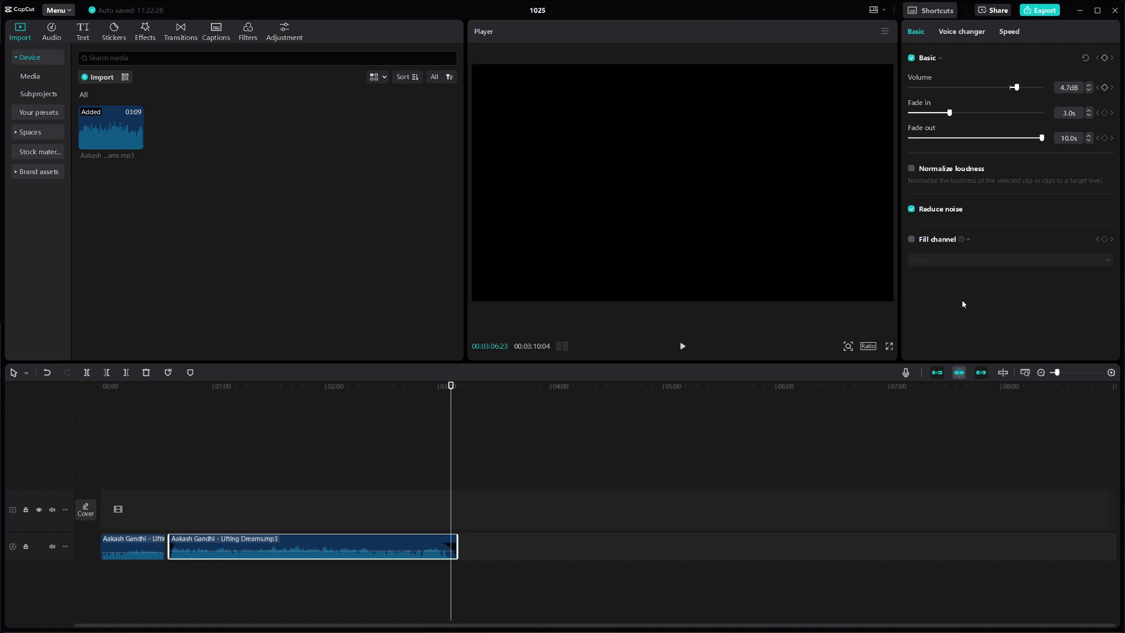
- Export the project as a 1080P H.264 mp4 video at 30fps with the recommended bit rate
left_click(1043, 11)
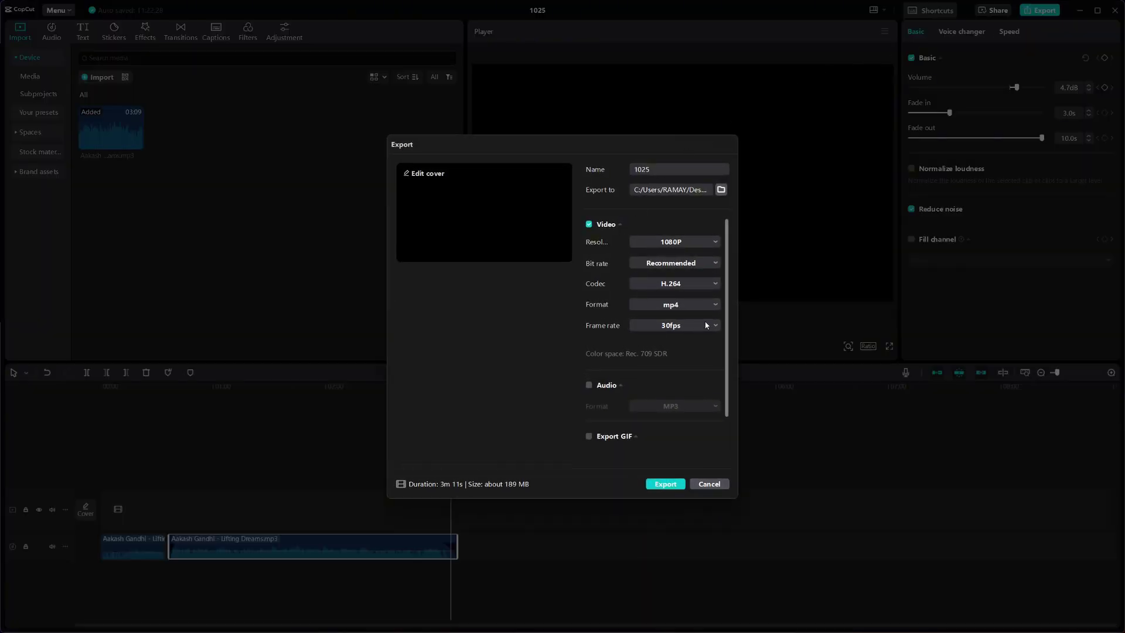
left_click(656, 485)
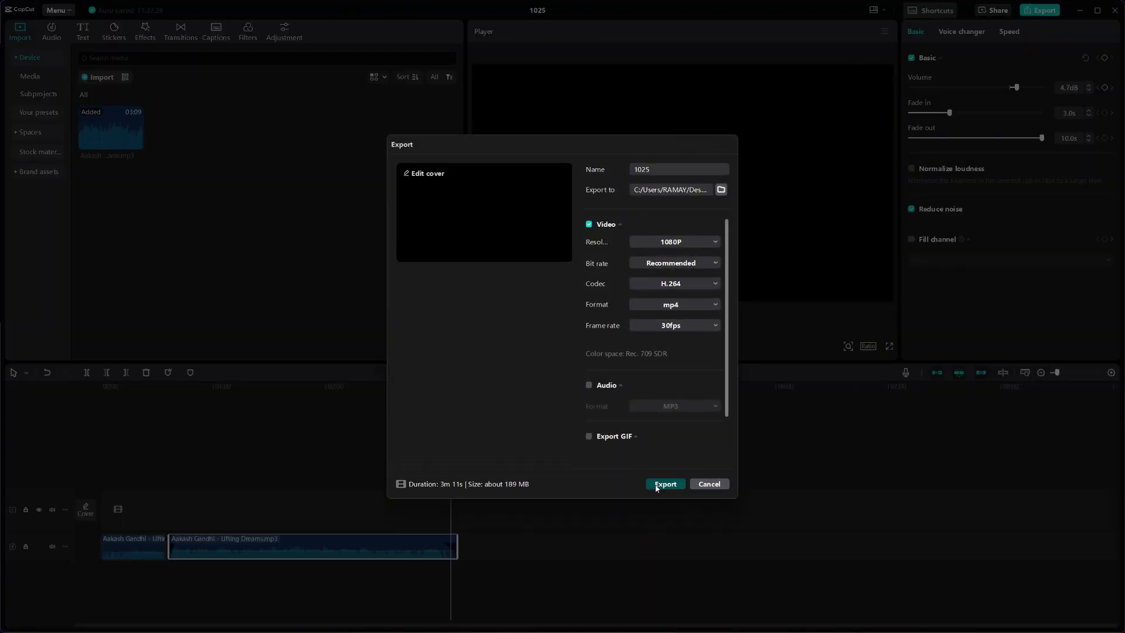